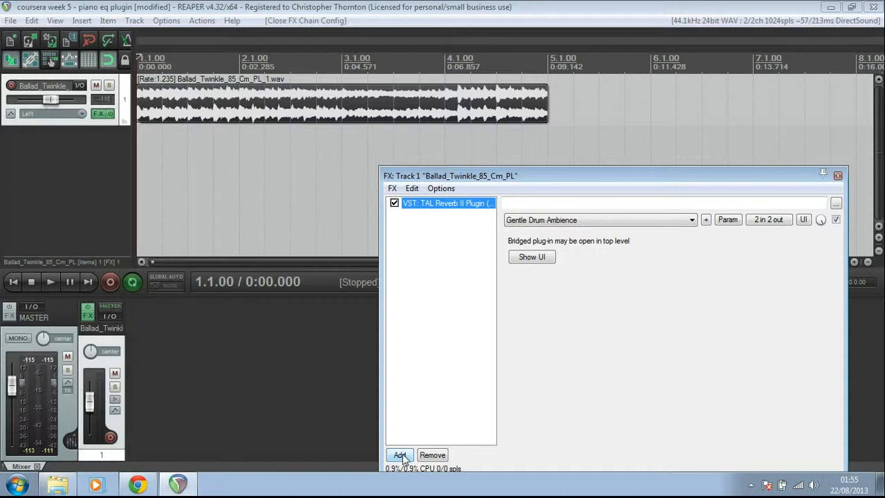
Step: Add the ReaEQ (Cockos) plugin to the track's FX chain
left_click(399, 455)
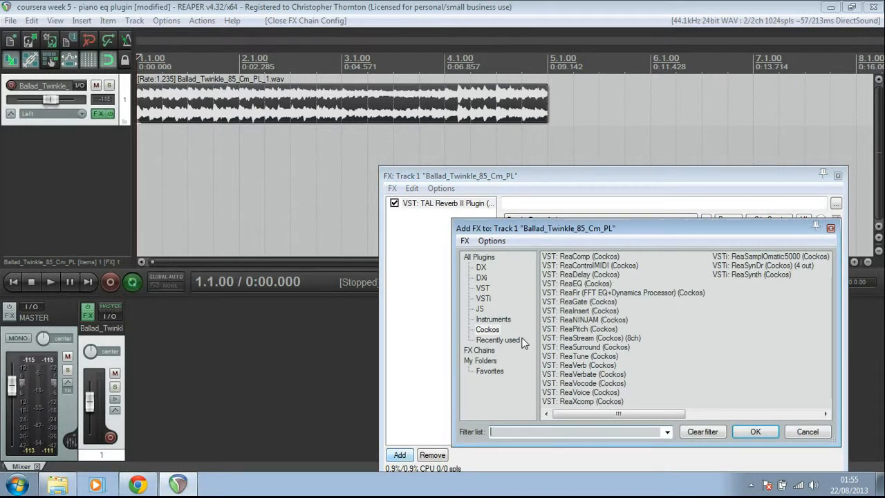
left_click(488, 330)
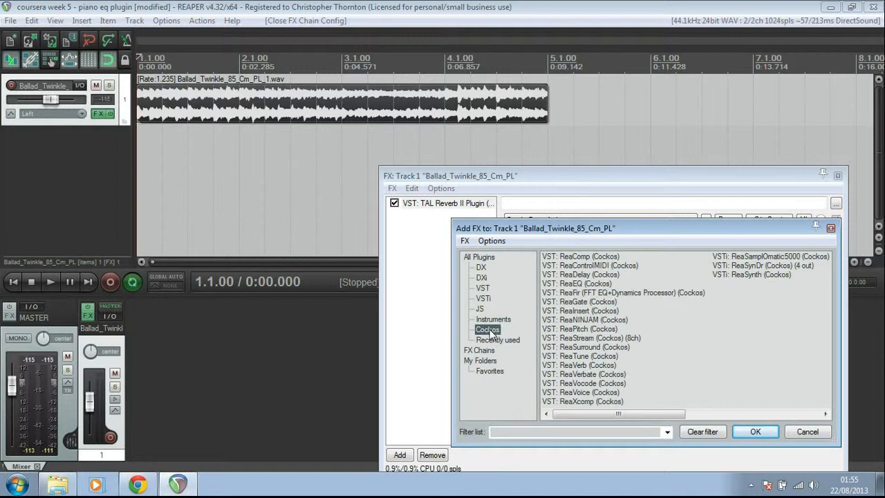
left_click(580, 286)
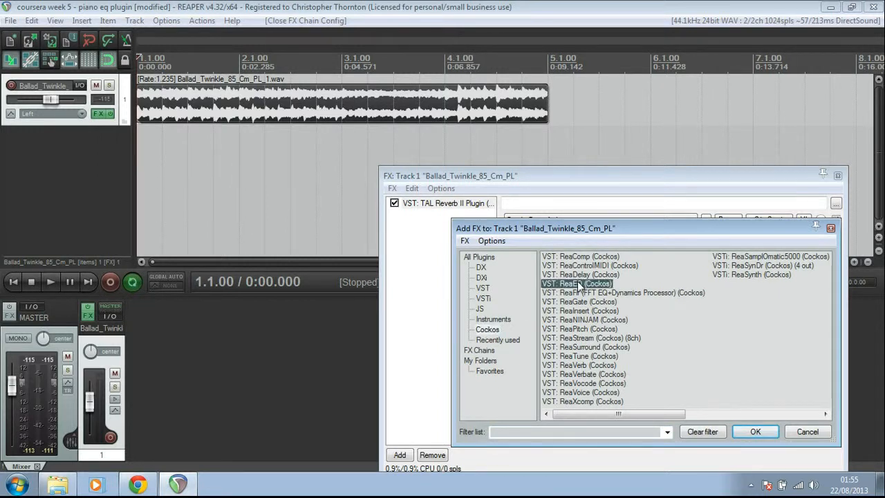
left_click(745, 431)
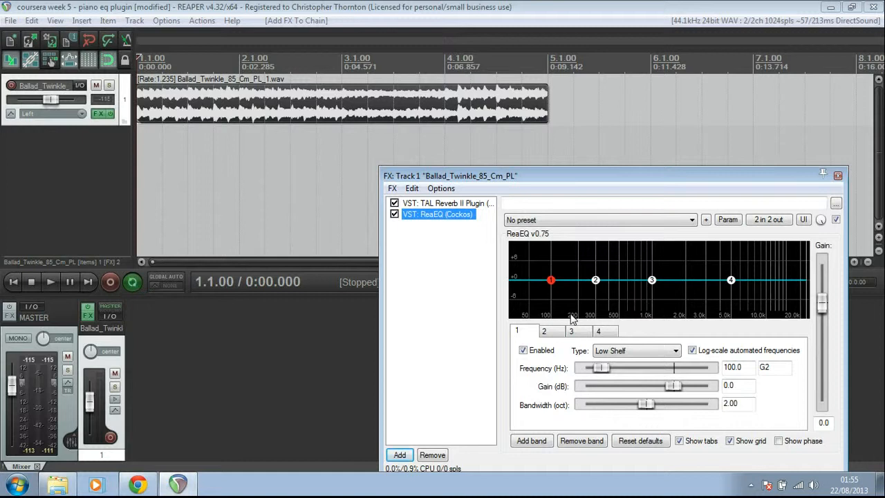
Step: Set EQ band 1 to High Pass with a frequency of 75 Hz
left_click(675, 351)
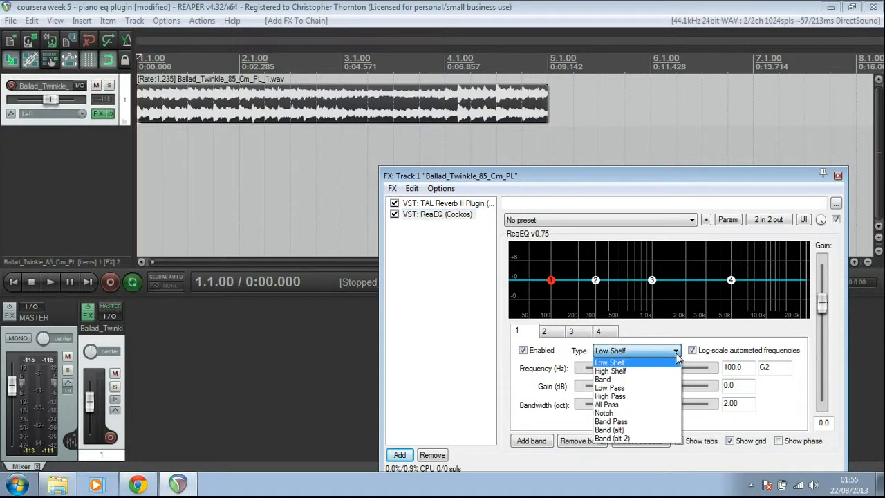
left_click(620, 398)
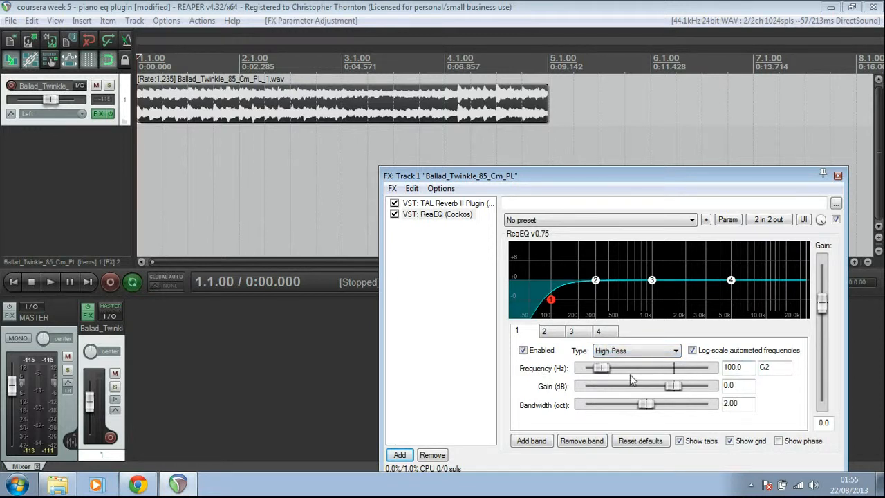
mouse_move(601, 367)
left_mouse_down()
mouse_move(617, 368)
mouse_move(602, 368)
left_mouse_up()
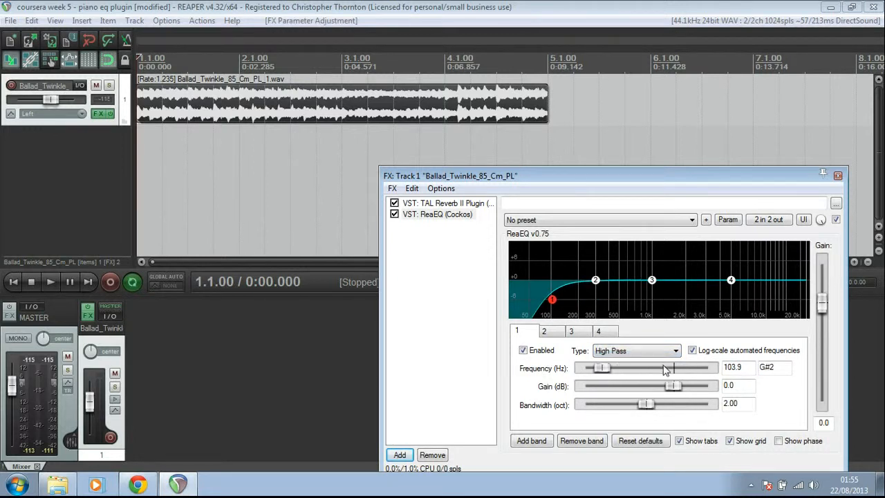
left_click_drag(747, 367, 711, 371)
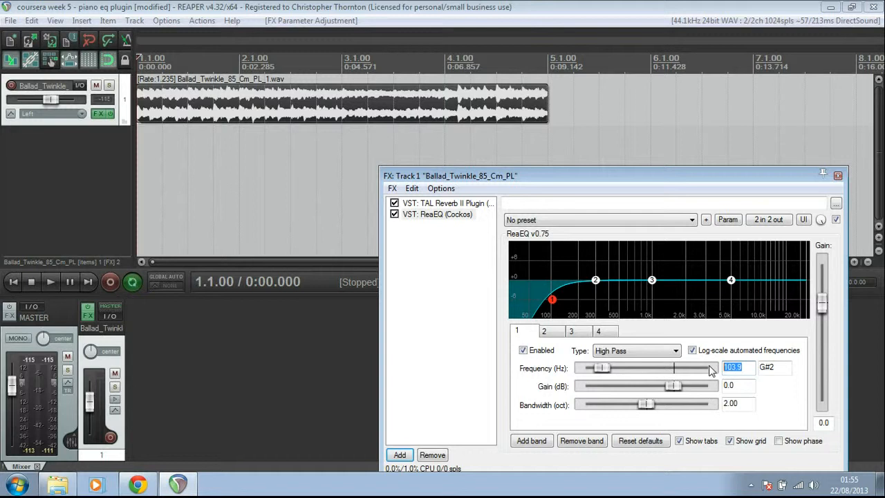
type("75")
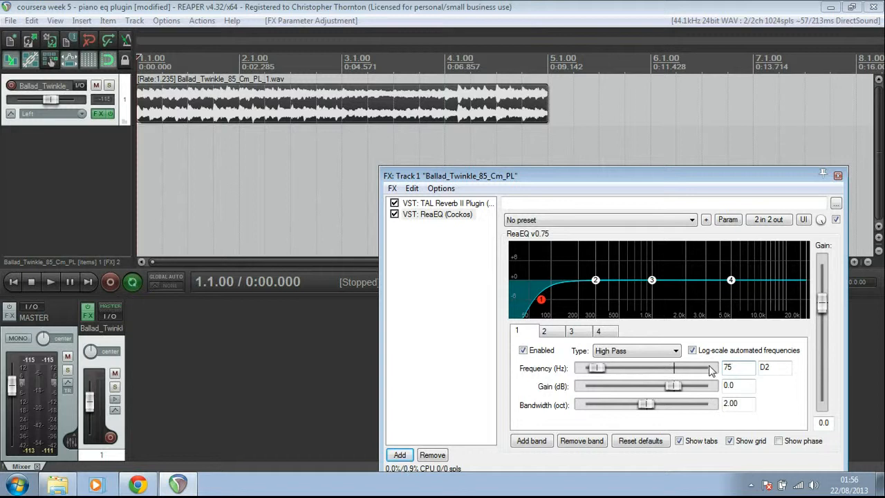
Step: Set EQ band 2 to Low Shelf with a frequency of 80 Hz
left_click(543, 331)
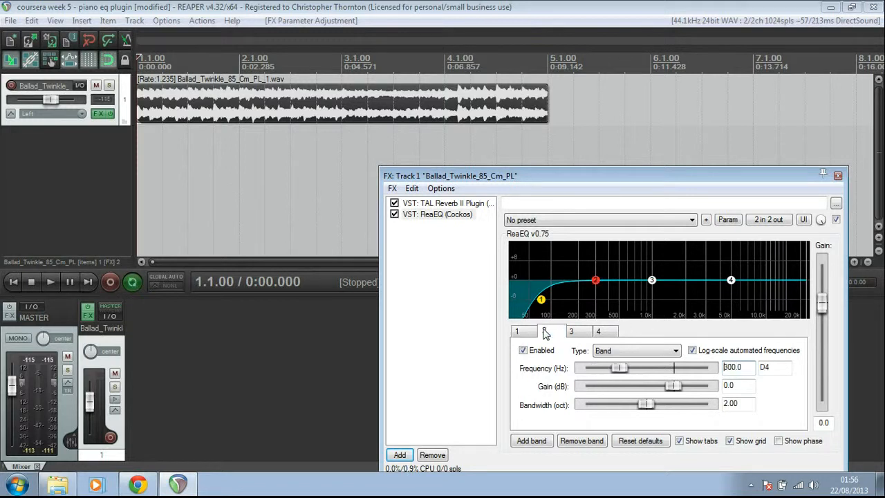
left_click(676, 351)
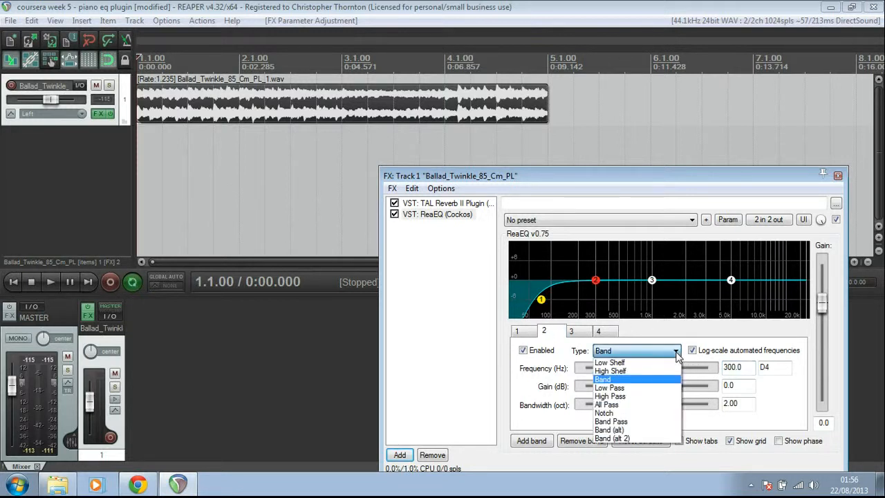
left_click(646, 364)
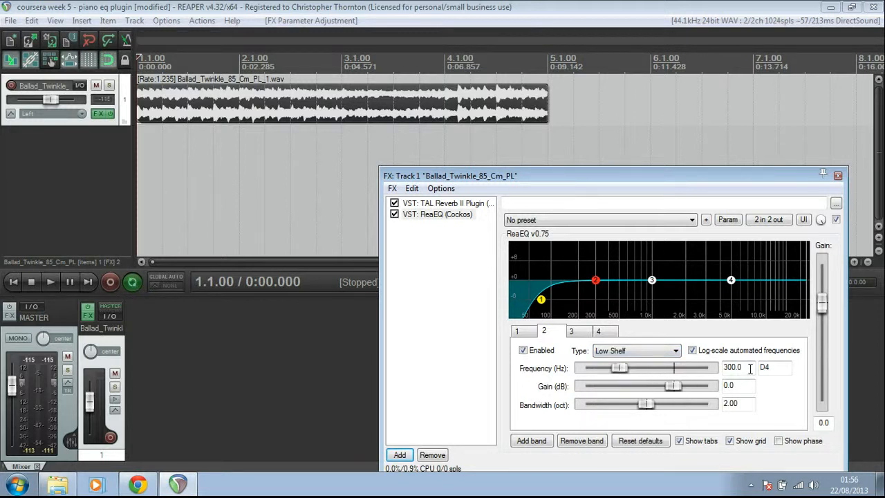
type("80")
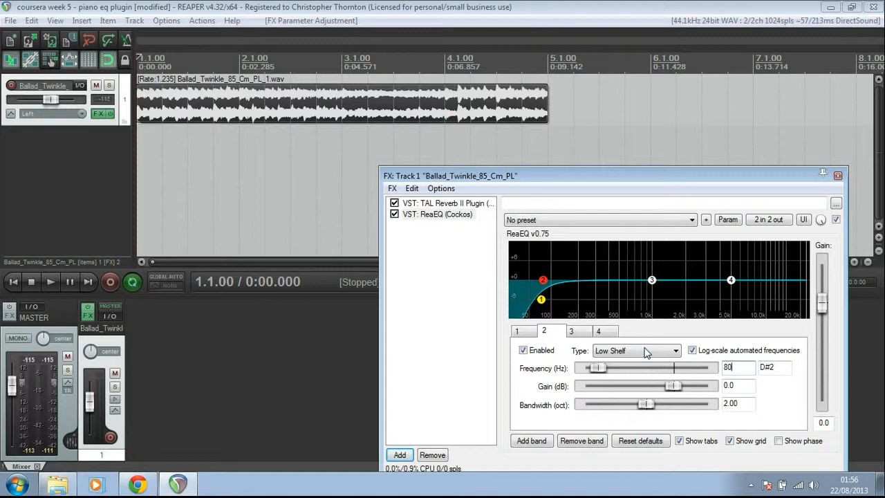
Step: On band 3, narrow the bandwidth to about 1.44 octaves, boost gain about 7.2 dB, and lower frequency to about 268 Hz
left_click(579, 333)
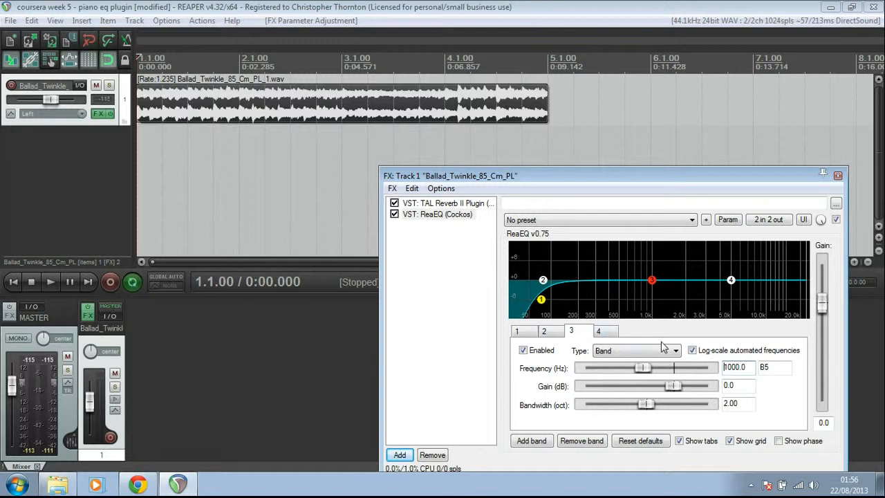
left_click_drag(646, 408, 628, 406)
left_click(676, 389)
left_click_drag(675, 389, 696, 388)
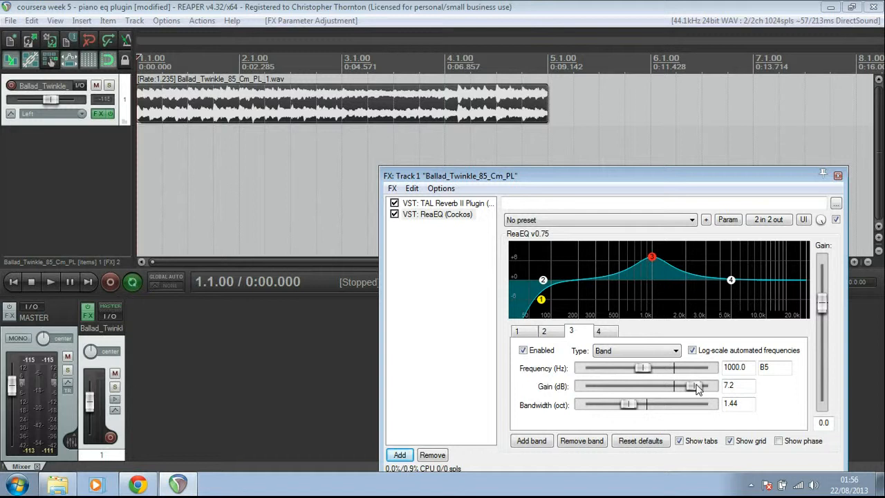
left_click_drag(651, 368, 631, 372)
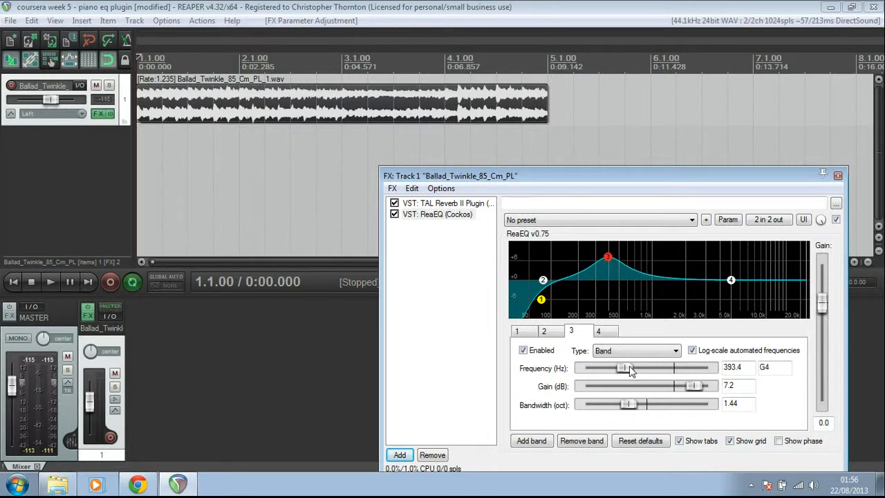
mouse_move(631, 371)
left_mouse_down()
mouse_move(667, 371)
mouse_move(626, 368)
left_mouse_up()
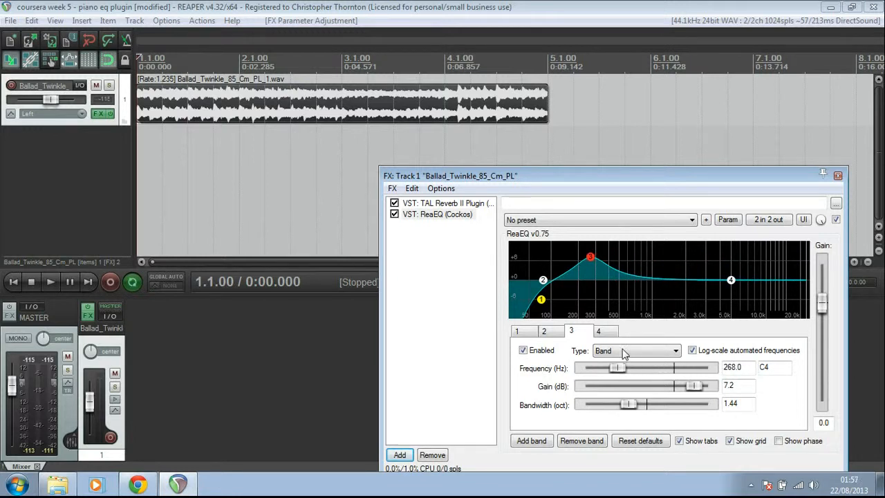
Step: Set band 4 to Band type, cut its gain to about -5.8 dB, and narrow bandwidth to about 1.11 octaves
left_click(607, 333)
left_click(669, 352)
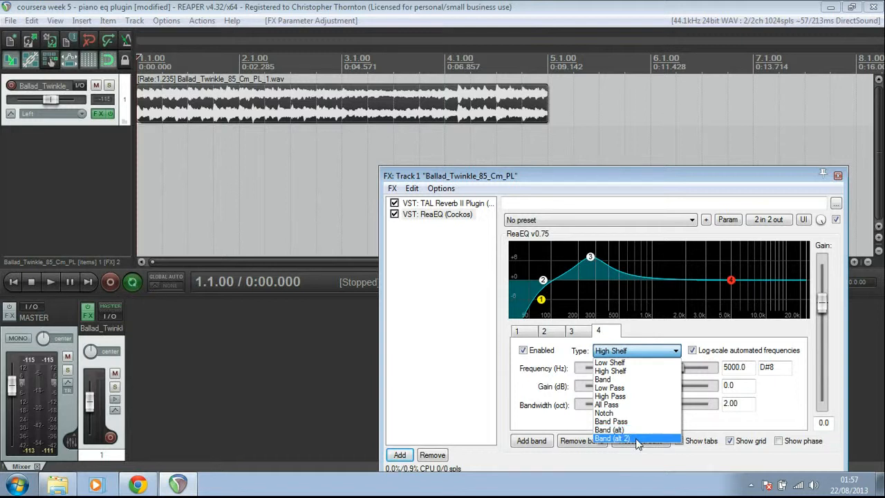
left_click(617, 380)
left_click_drag(673, 388, 658, 391)
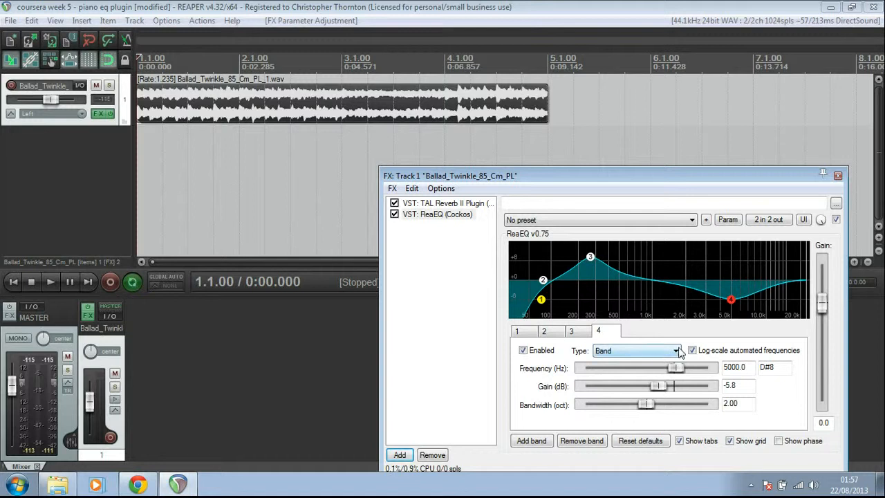
left_click_drag(646, 405, 620, 407)
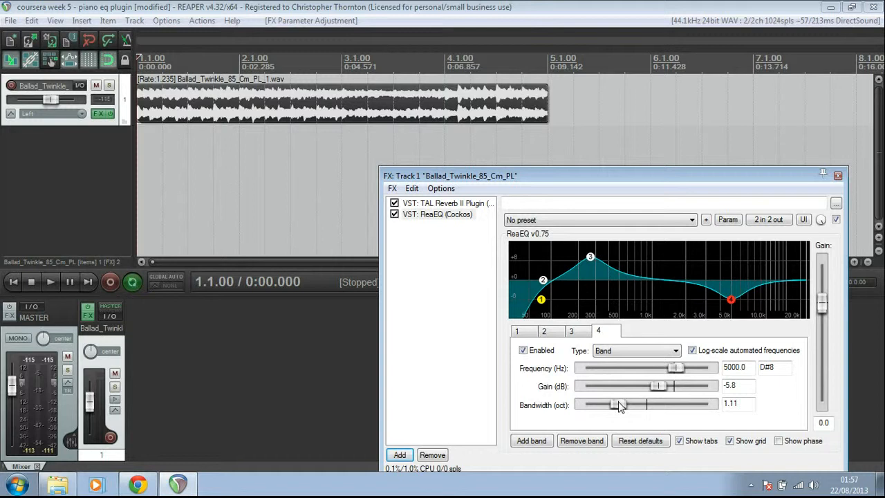
Step: Add a fifth band as High Shelf at 12000 Hz with gain about -2.5 dB
left_click(531, 441)
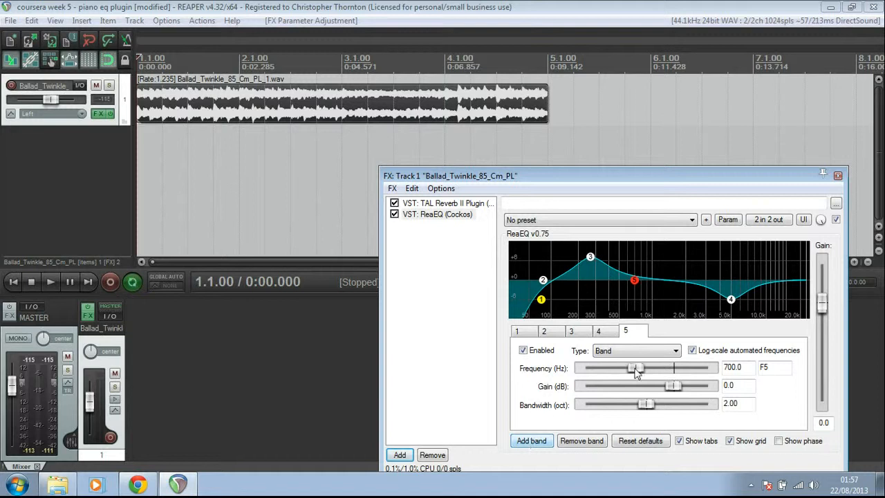
left_click(675, 350)
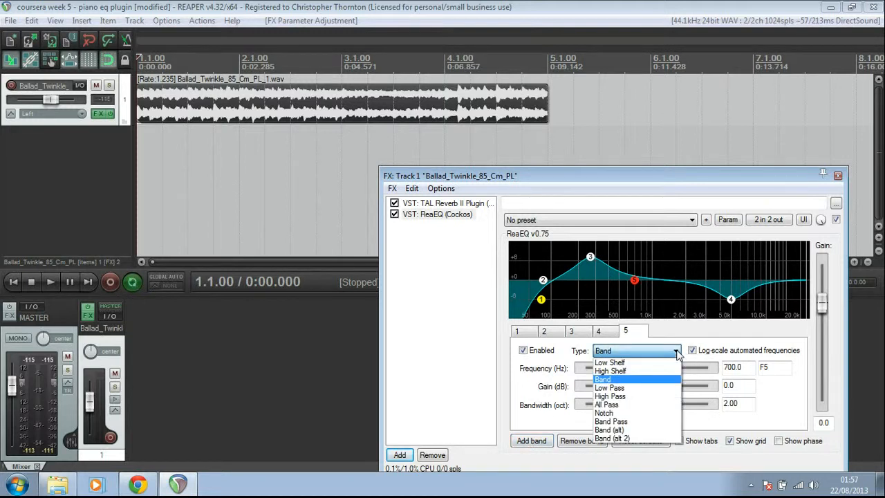
left_click(650, 370)
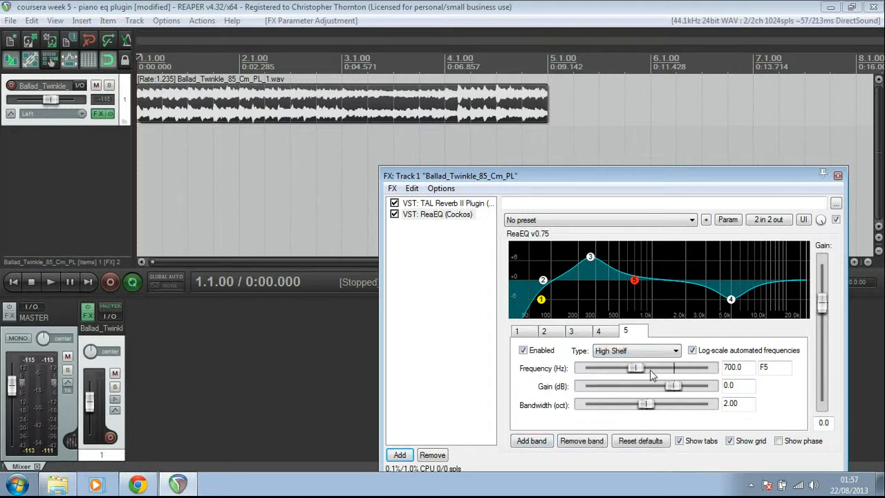
double_click(732, 367)
type("12000")
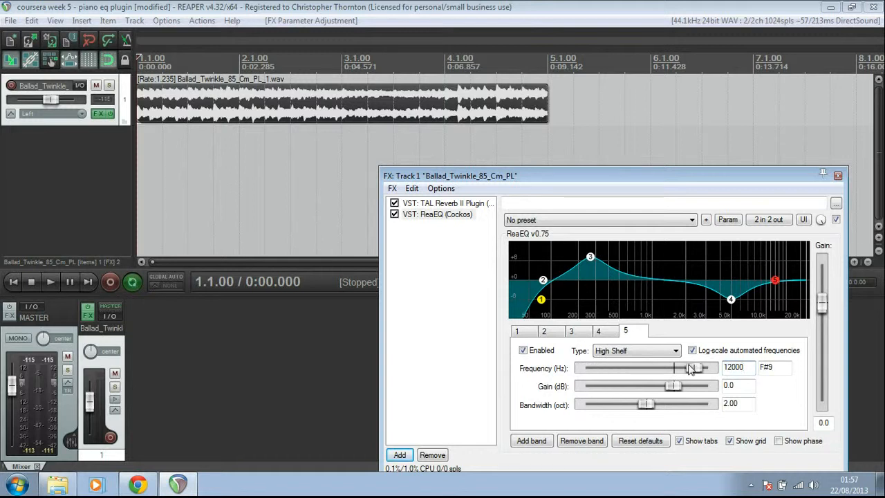
left_click_drag(677, 386, 669, 387)
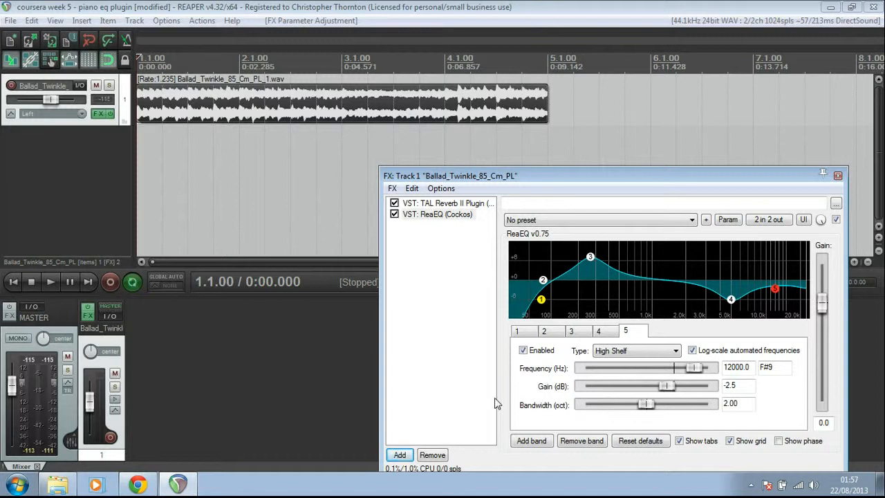
Step: Load the preset "My fantastic EQ preset"
left_click(706, 220)
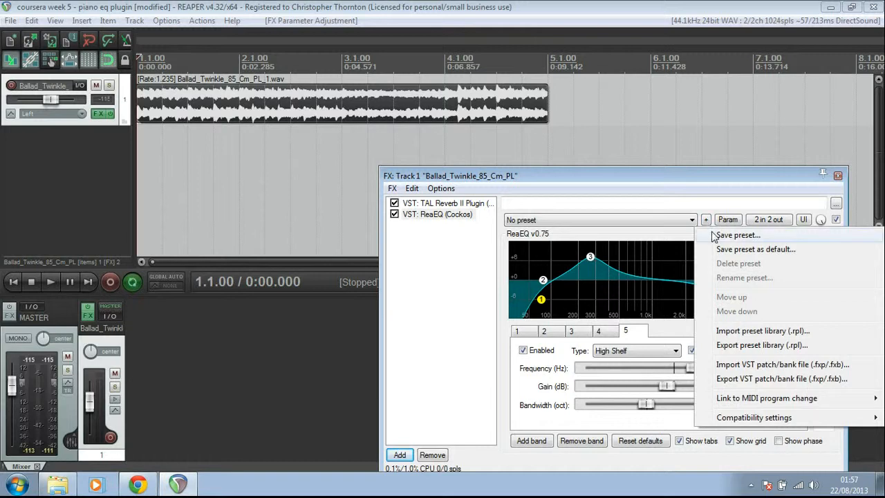
left_click(661, 213)
left_click(691, 220)
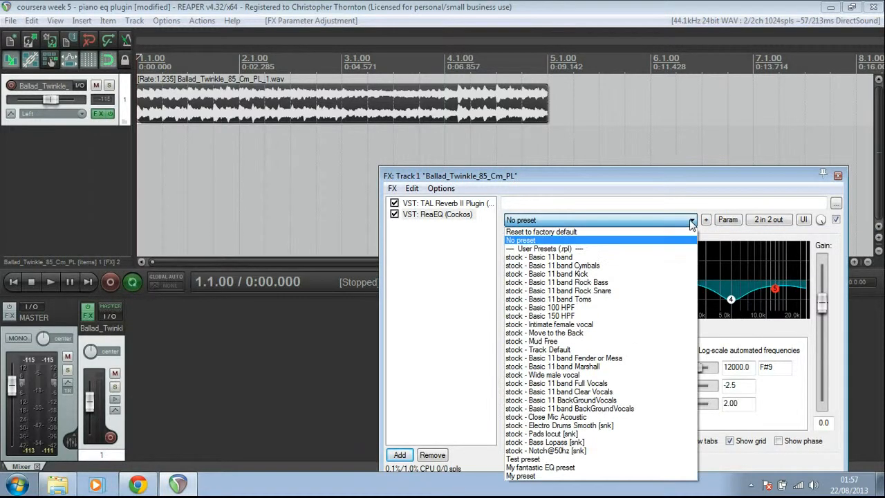
left_click(610, 468)
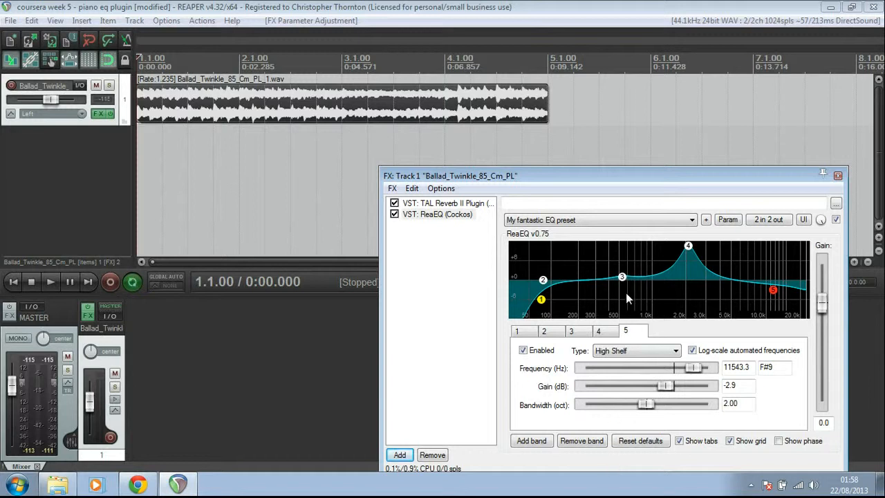
Step: On the EQ graph, move band 3's peak to about 399 Hz at 8.2 dB and pull band 4 down to about 0.4 dB near 2806 Hz
mouse_move(623, 282)
left_click_drag(621, 277, 590, 257)
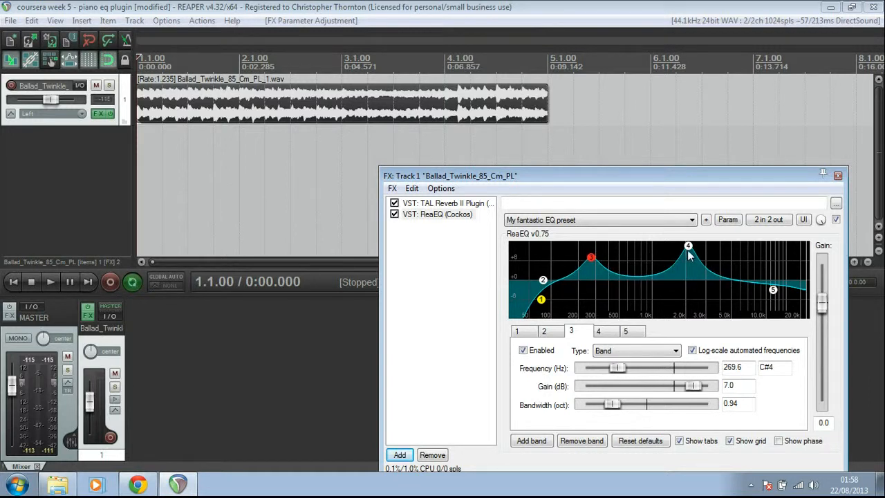
left_click_drag(687, 247, 703, 282)
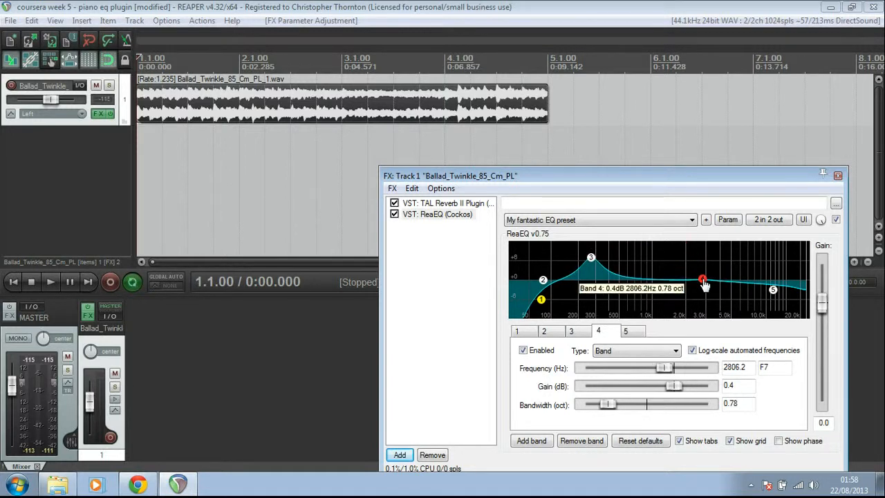
left_click_drag(591, 257, 609, 253)
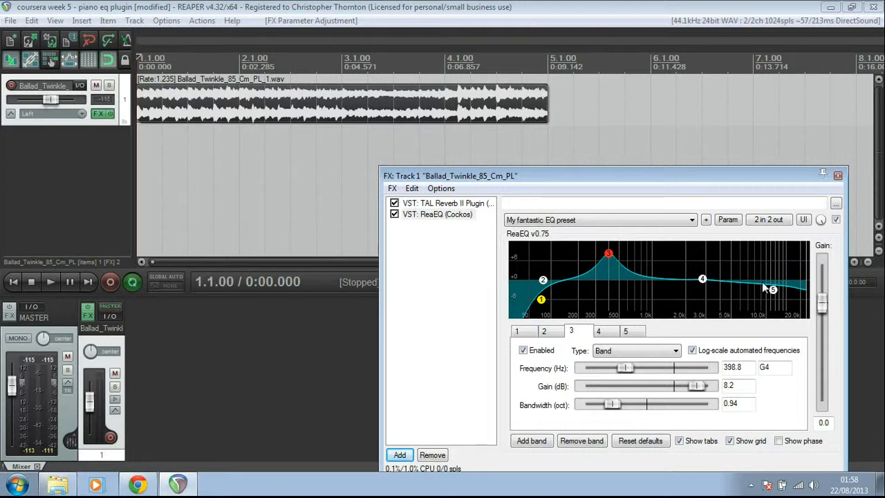
Step: Widen band 4's bandwidth to about 0.86 octaves
left_click(771, 289)
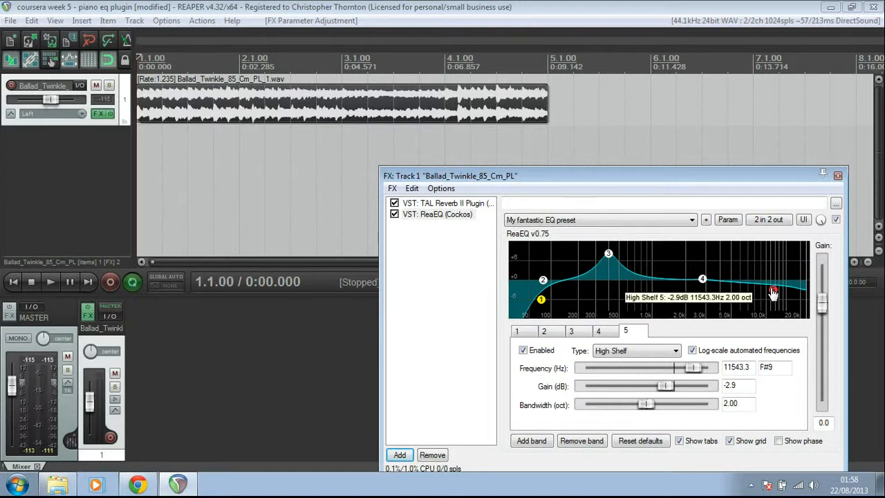
left_click(702, 280)
mouse_move(607, 404)
left_mouse_down()
mouse_move(664, 406)
mouse_move(608, 404)
left_mouse_up()
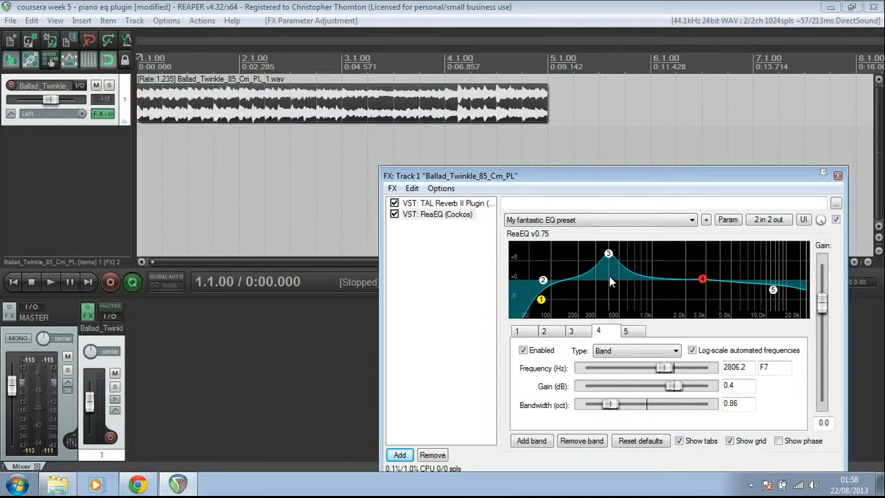
Step: Select band 3 and play the track to hear the EQ applied
left_click(608, 254)
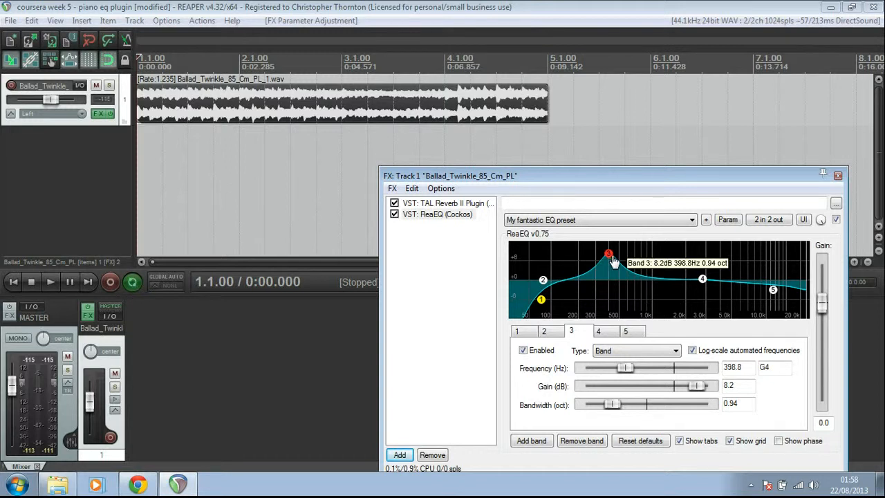
left_click(50, 282)
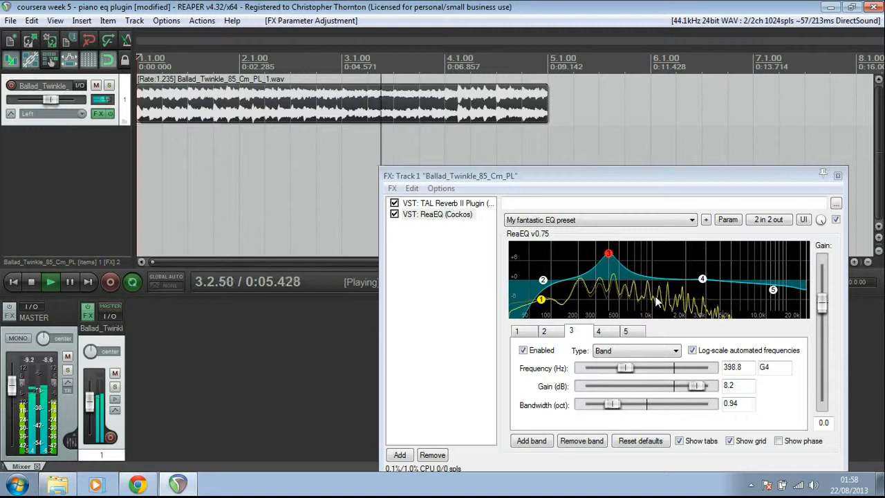
Step: Sweep band 3 up to about 11.2 dB, then pull it down to a cut of about -9.8 dB near 351 Hz
left_click_drag(608, 254, 608, 249)
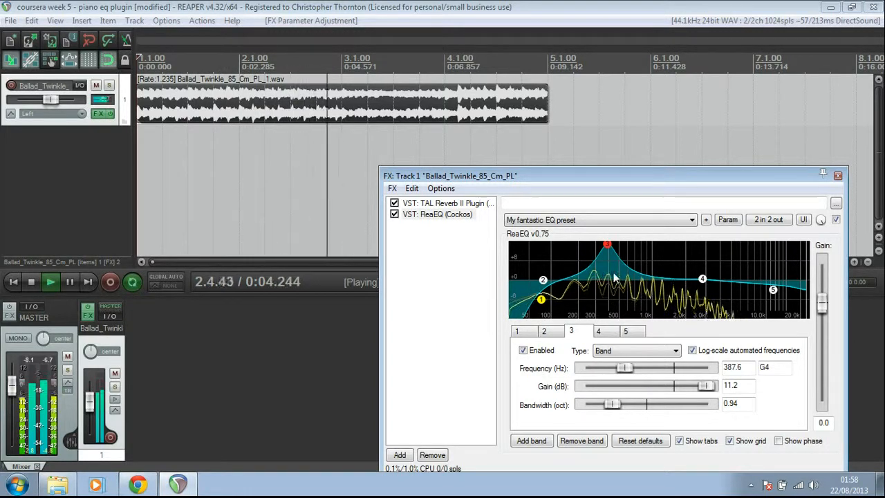
left_click_drag(614, 254, 602, 316)
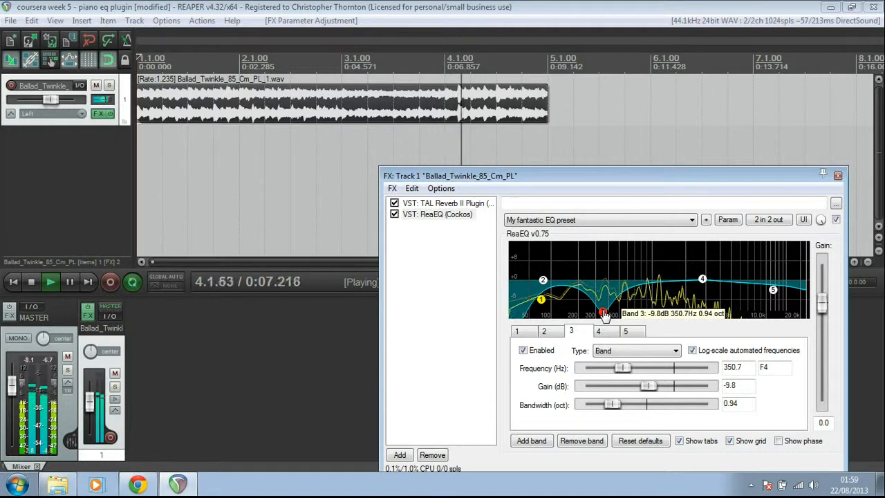
Step: Sweep band 4 up to about 10.2 dB at 2495 Hz, then pull it down to about -6.4 dB near 1996 Hz
left_click(702, 279)
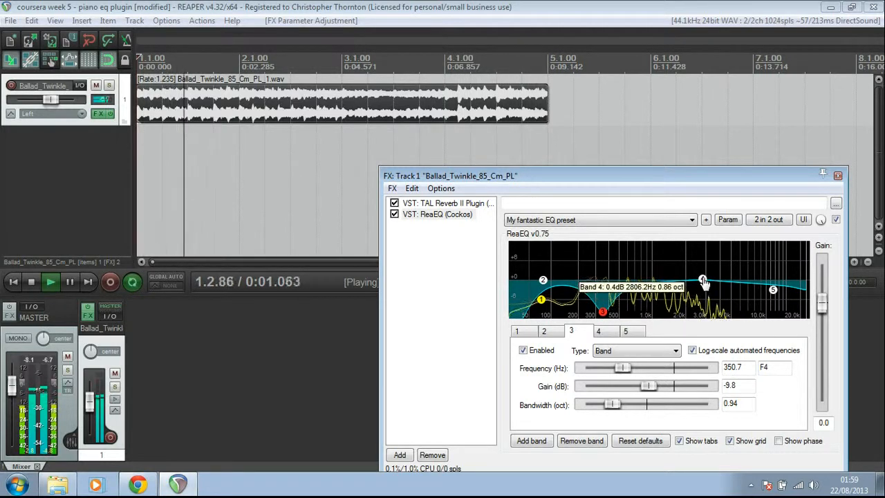
left_click_drag(703, 282, 698, 252)
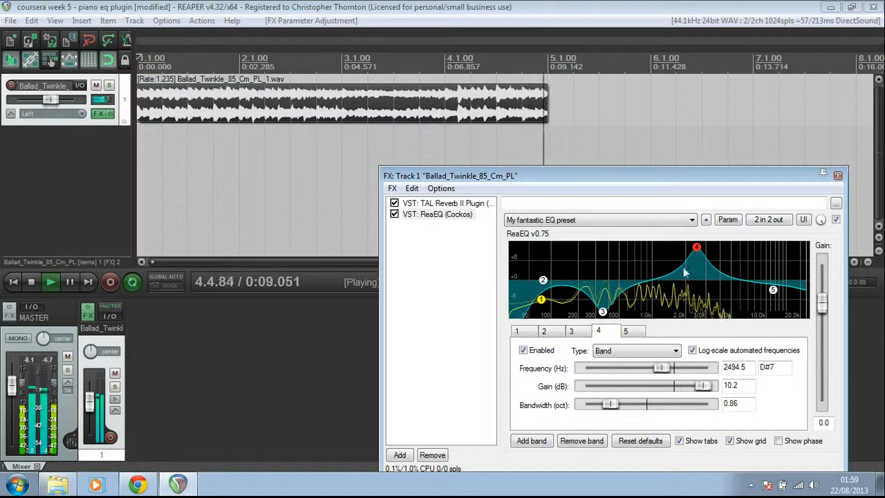
mouse_move(698, 253)
left_click_drag(698, 253, 684, 301)
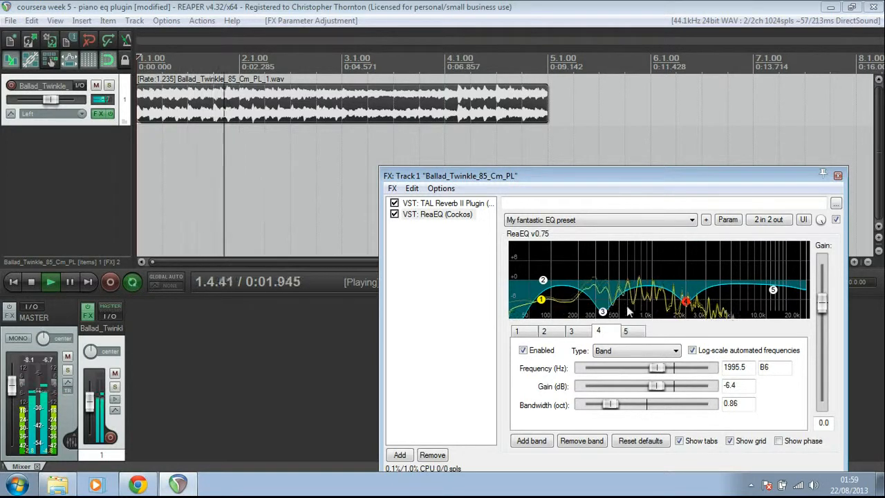
Step: Raise band 3 to a boost of about 10.6 dB at 270 Hz and stop playback
mouse_move(605, 312)
left_click_drag(605, 312, 593, 247)
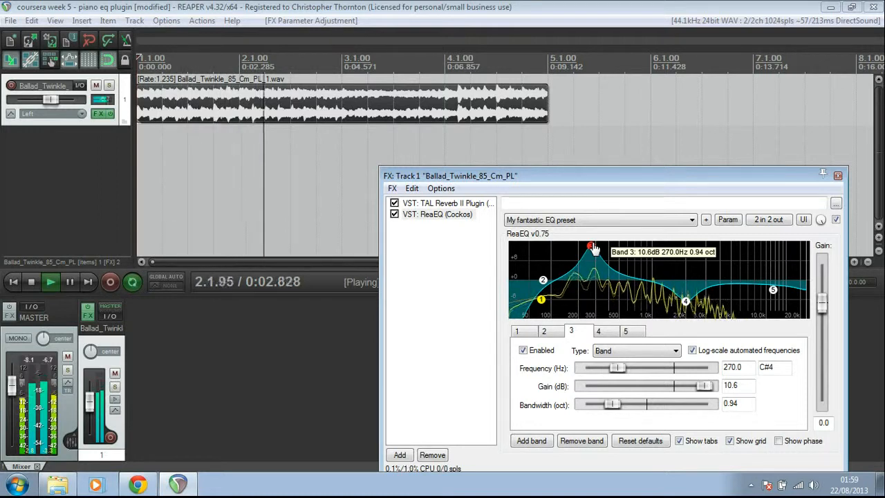
left_click(34, 283)
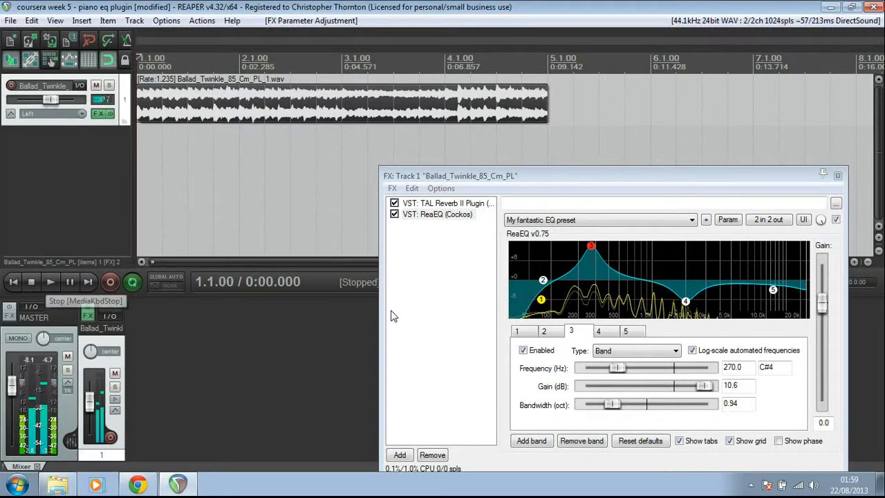